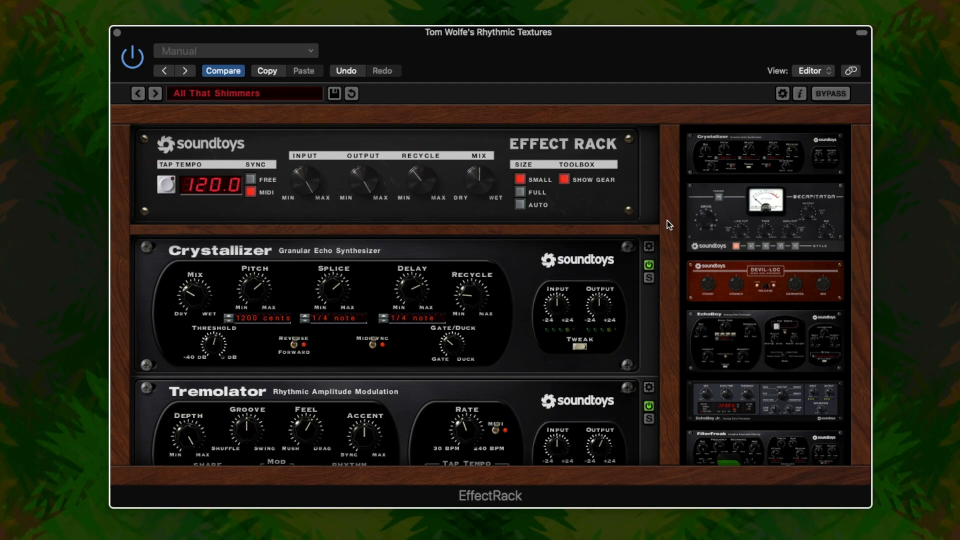
Switch off the EchoBoy, MicroShift and Tremolator modules in the rack, keeping only Crystallizer active.
scroll(670, 227, down, 5)
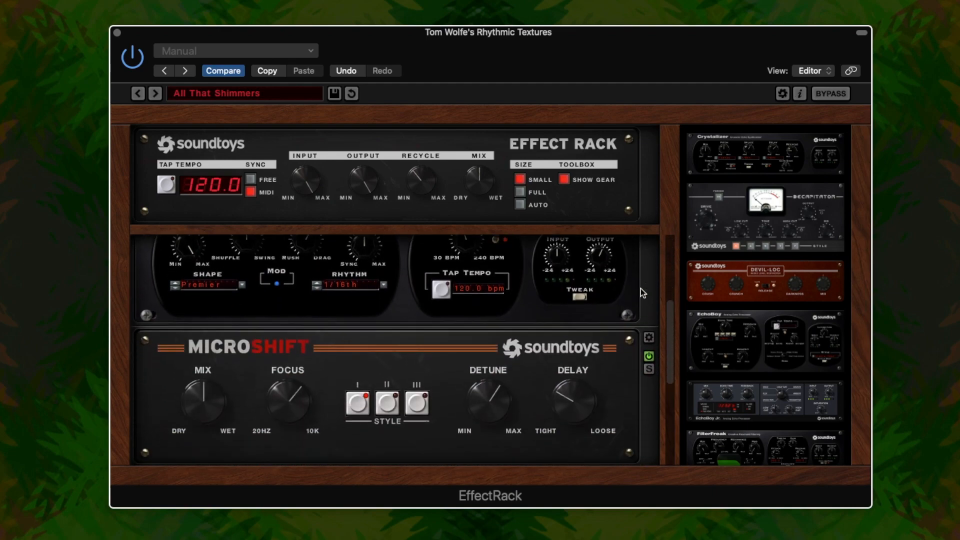
scroll(640, 288, down, 4)
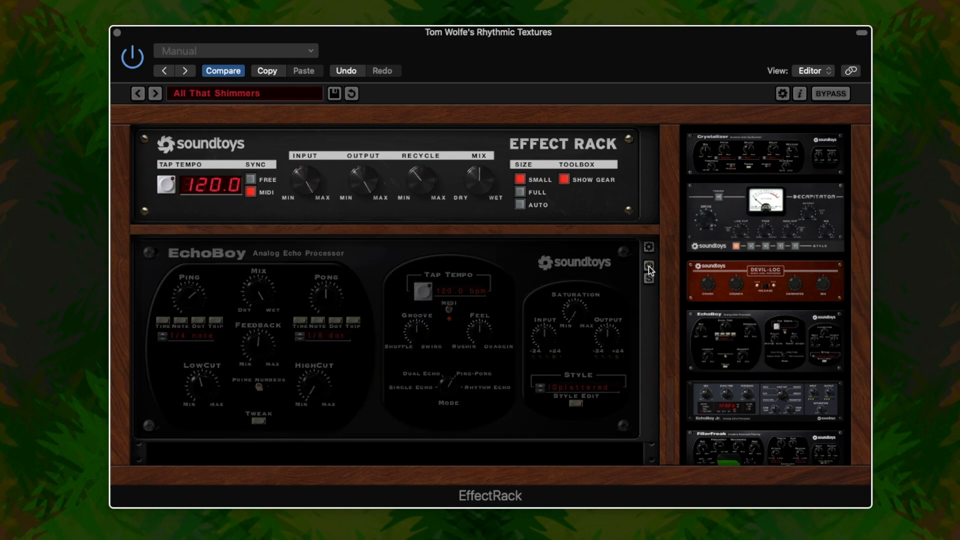
scroll(650, 285, up, 4)
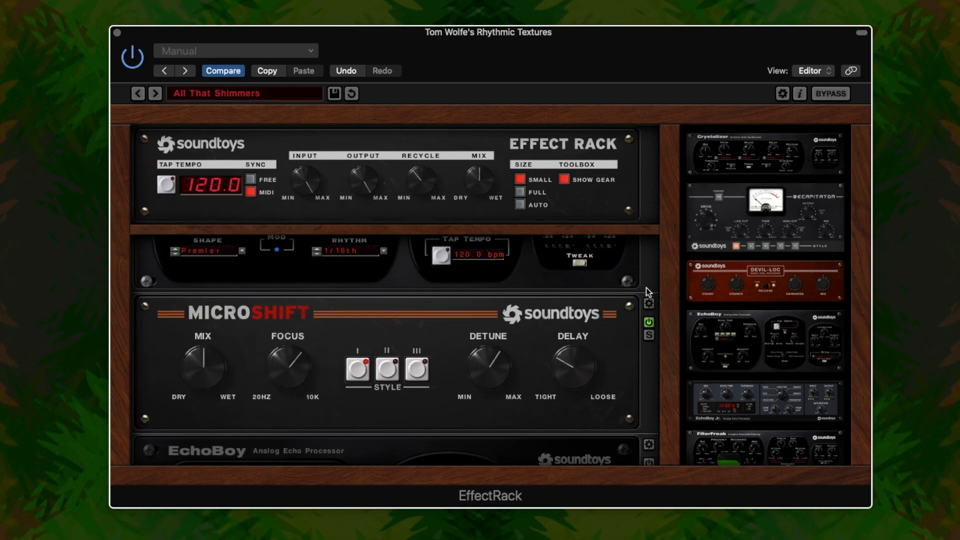
click(649, 322)
scroll(650, 300, up, 3)
click(649, 302)
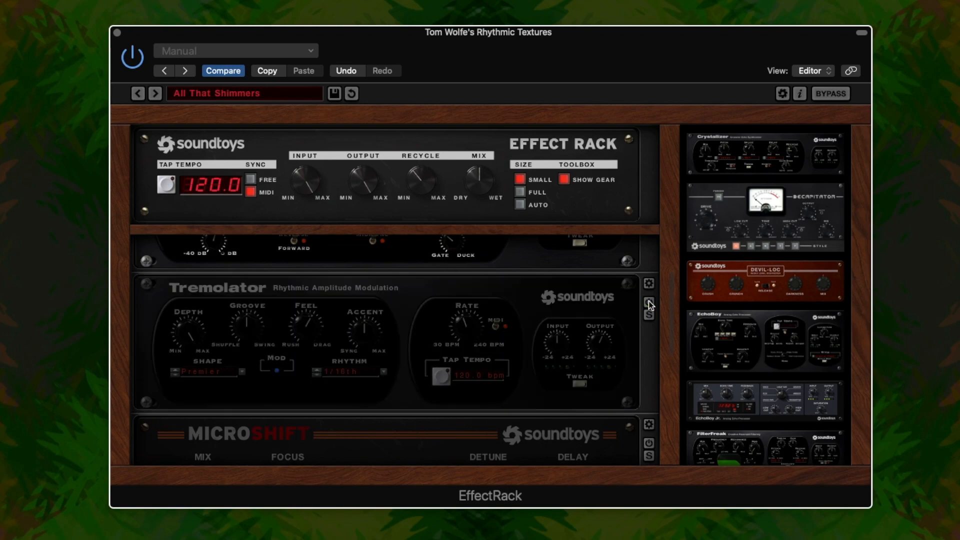
scroll(649, 296, up, 3)
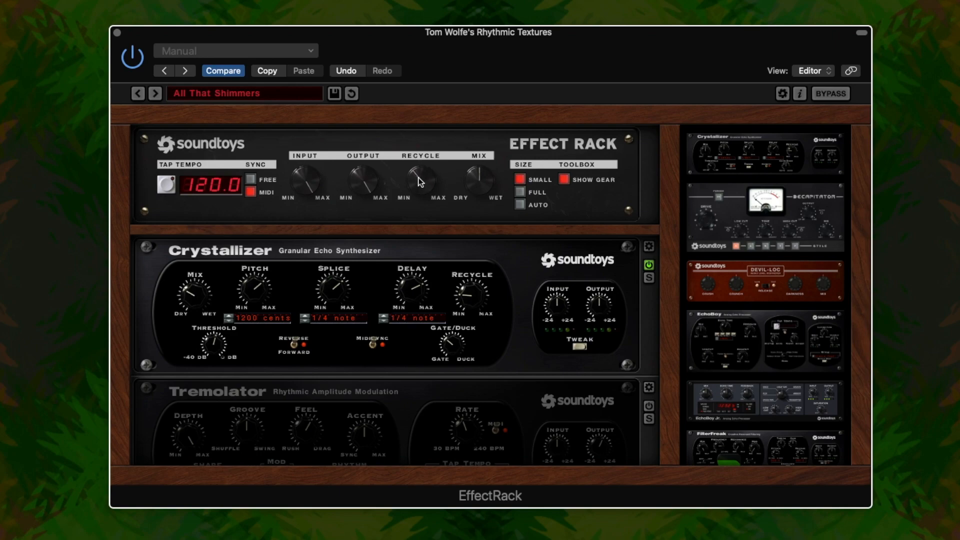
Review Crystallizer's Tweak settings for offsets, smoothing, filtering, feedback and ducking, and close that section.
drag(419, 181, 413, 163)
click(580, 346)
scroll(589, 347, down, 3)
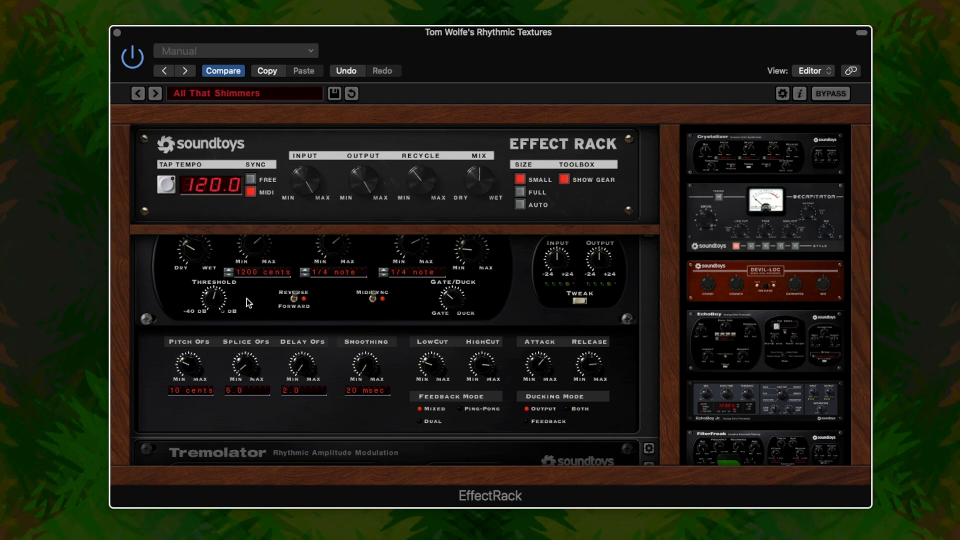
scroll(242, 301, up, 1)
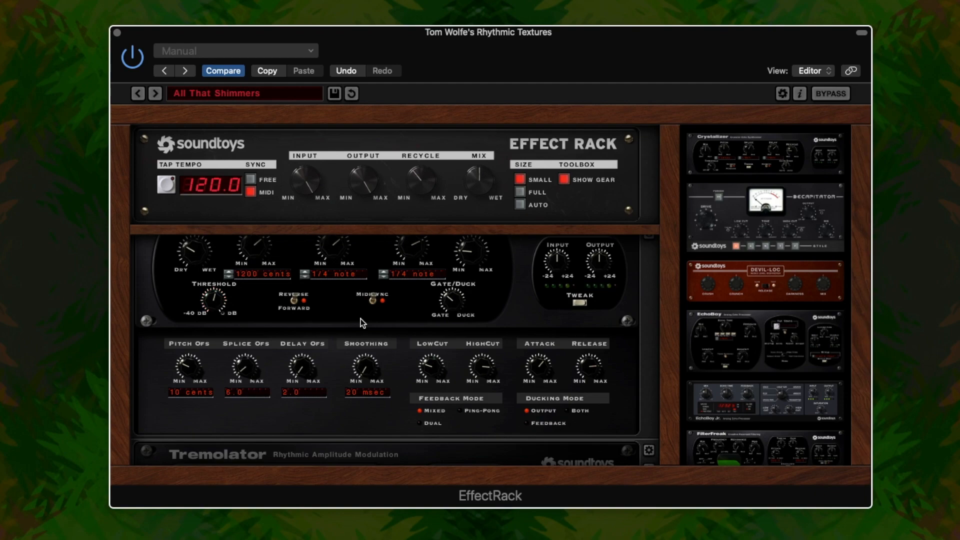
scroll(361, 319, up, 1)
click(580, 322)
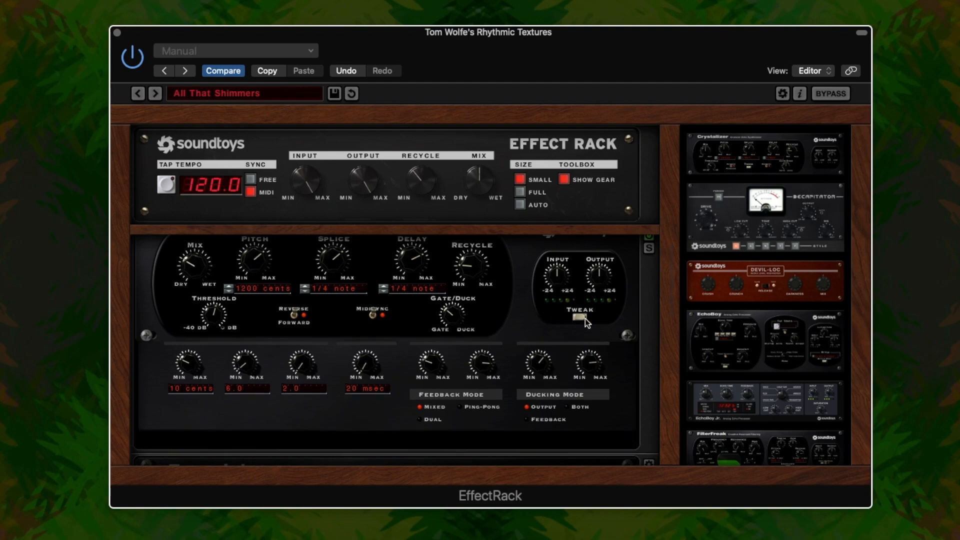
Switch the Tremolator module back on and check its Accent value.
scroll(636, 281, down, 3)
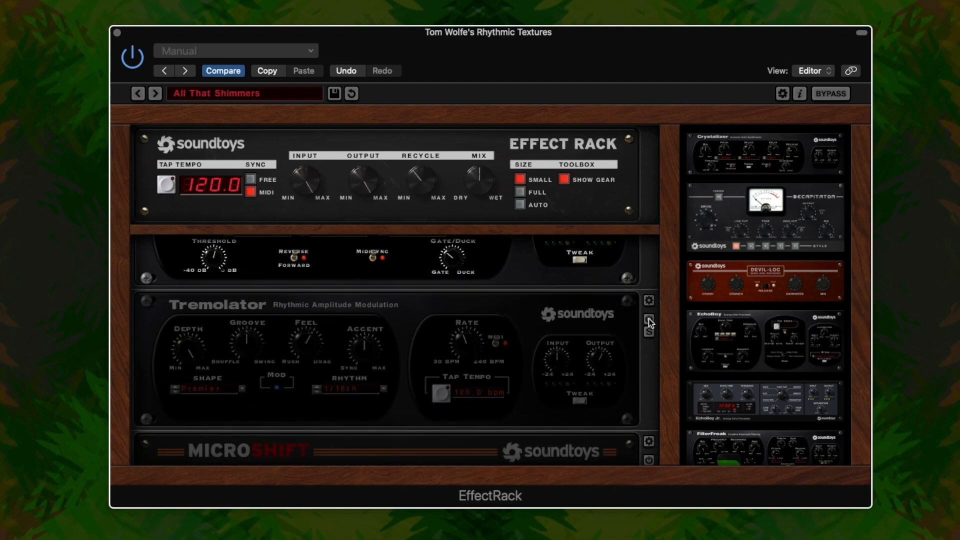
click(649, 320)
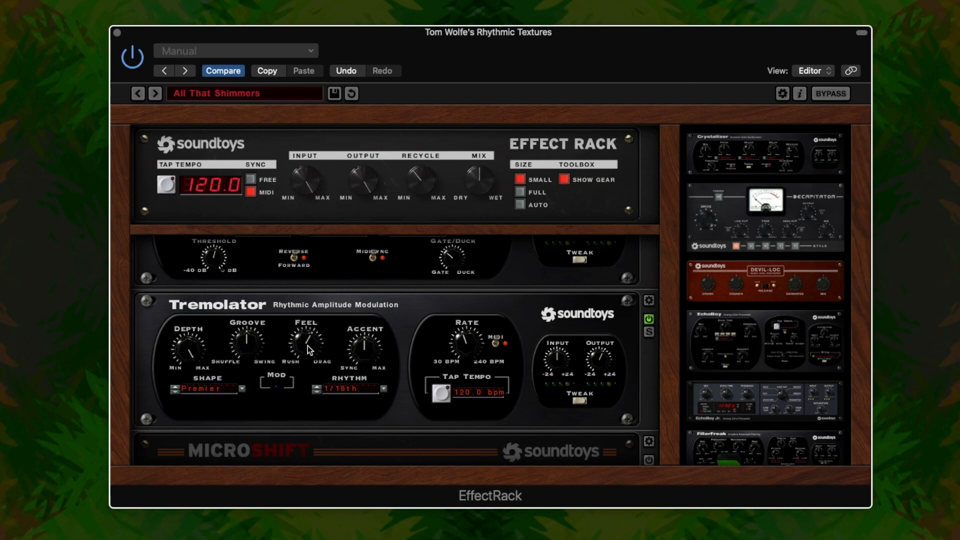
click(363, 353)
Review Tremolator's Tweak settings, including envelope, width, analog style, shape and rhythm editors, and close that section.
click(580, 399)
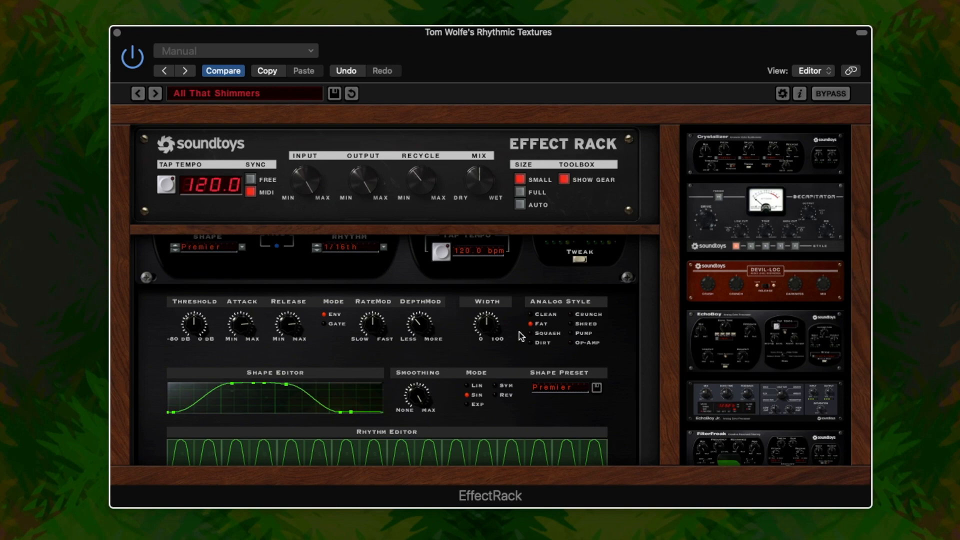
scroll(645, 313, up, 5)
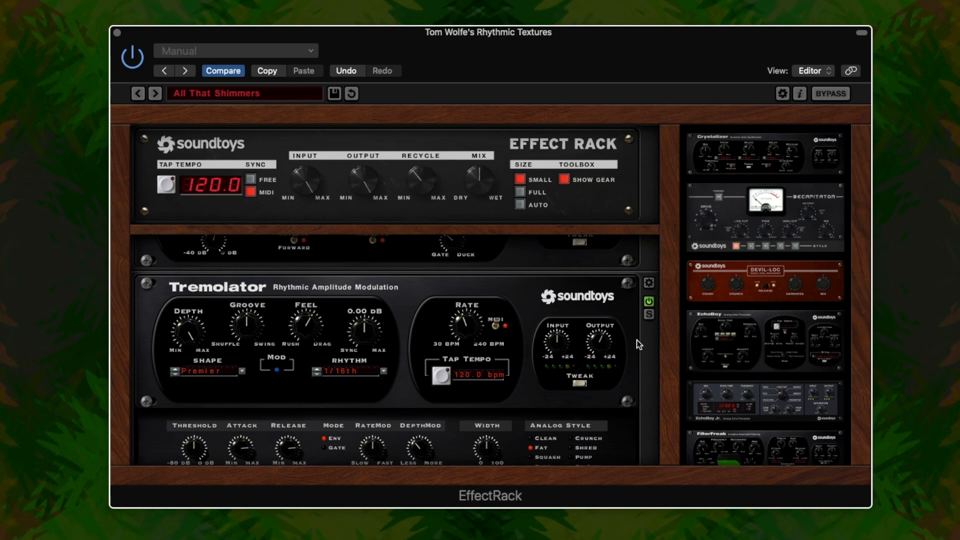
scroll(638, 338, down, 5)
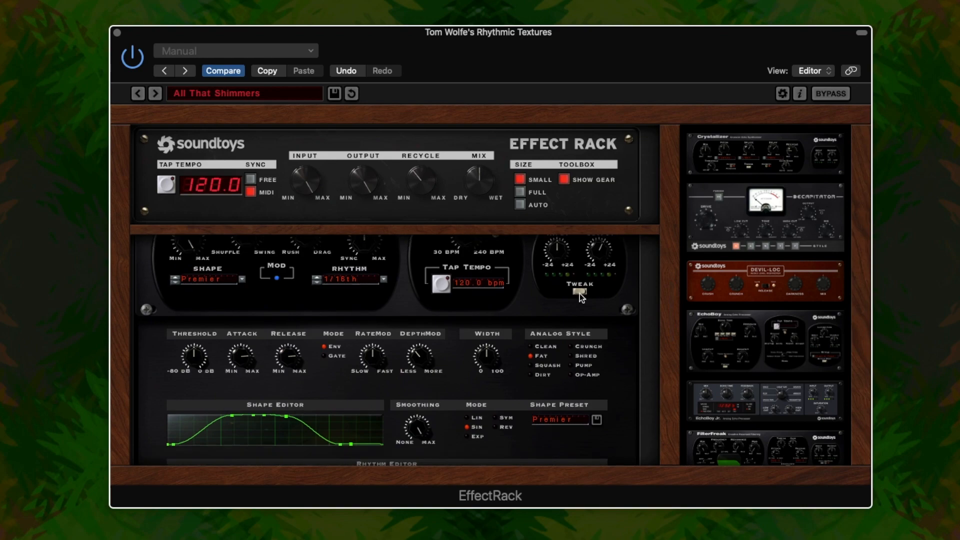
click(580, 290)
Switch the MicroShift module back on below Tremolator.
scroll(631, 341, down, 4)
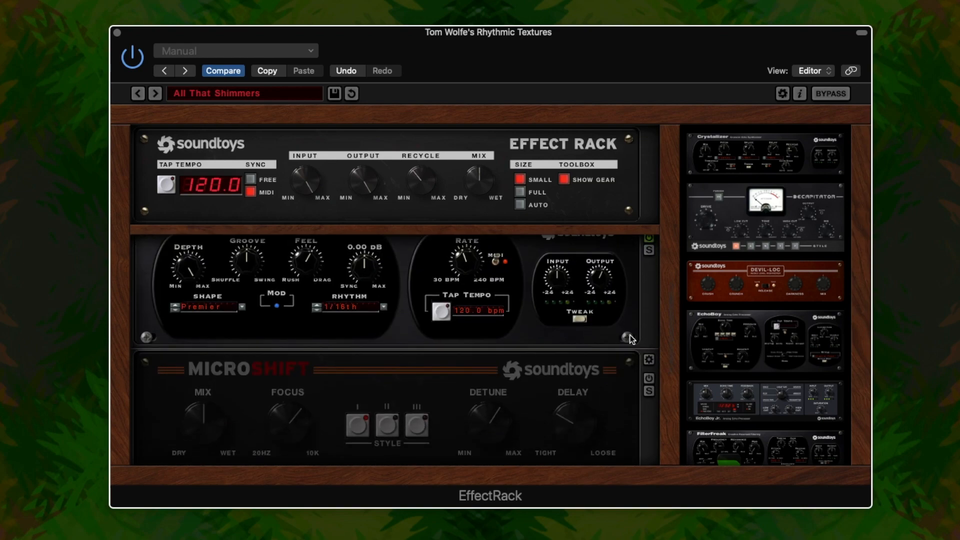
scroll(631, 340, down, 2)
click(649, 322)
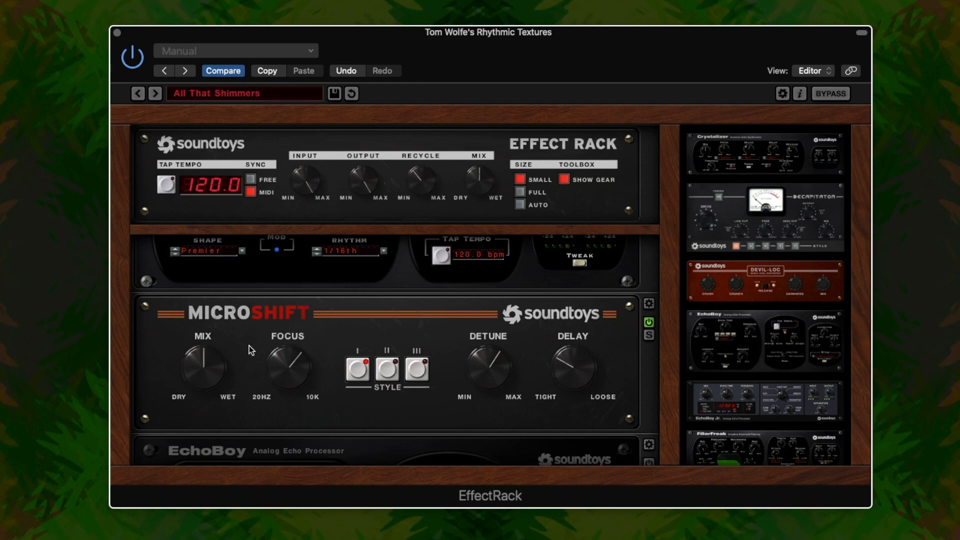
Compare the sound with MicroShift bypassed and active, ending with the module switched on.
mouse_move(286, 370)
click(649, 323)
click(649, 323)
click(649, 324)
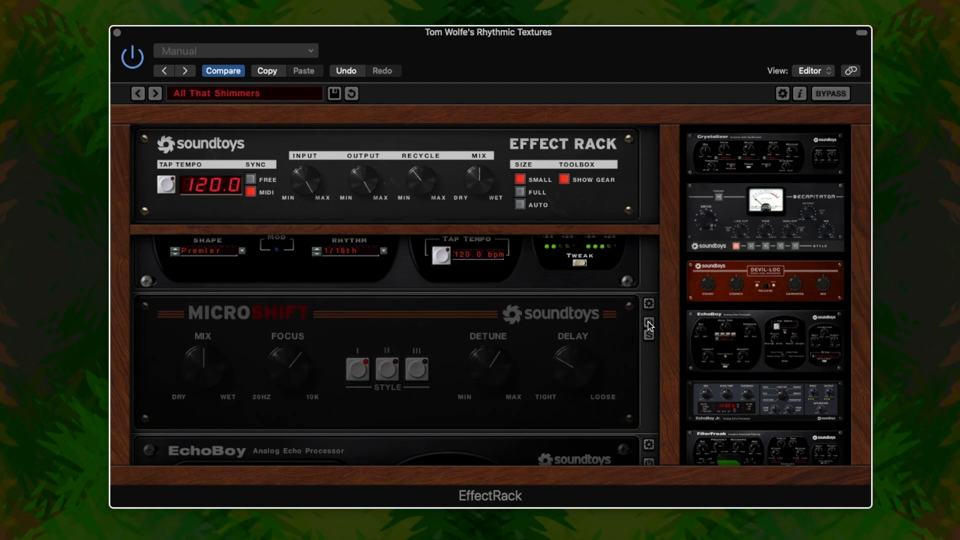
click(648, 324)
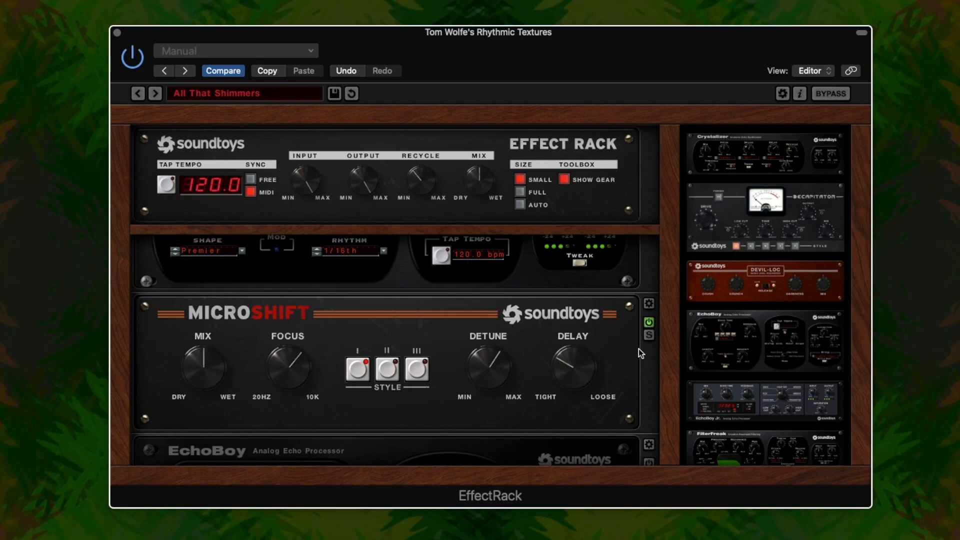
Switch on the EchoBoy module at the end of the effect chain.
scroll(638, 349, down, 5)
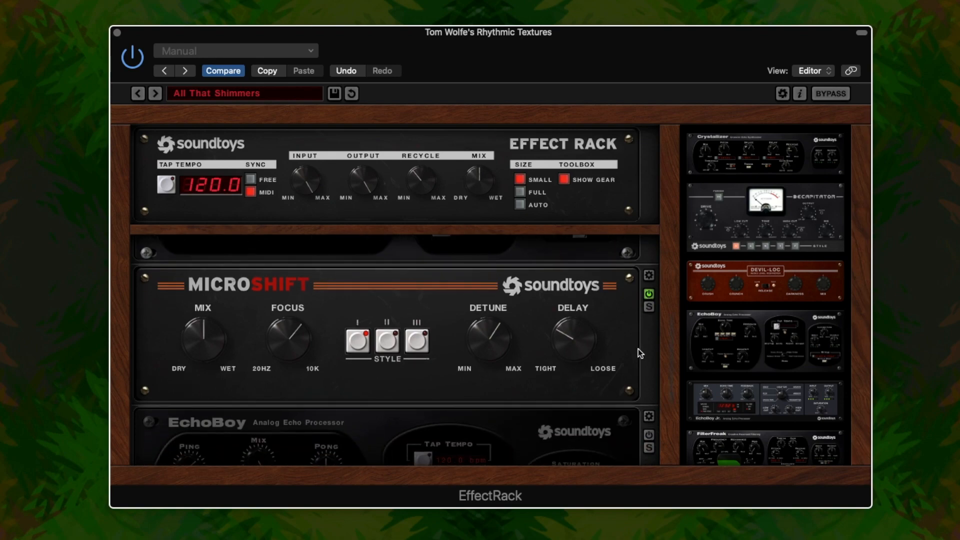
scroll(638, 349, down, 2)
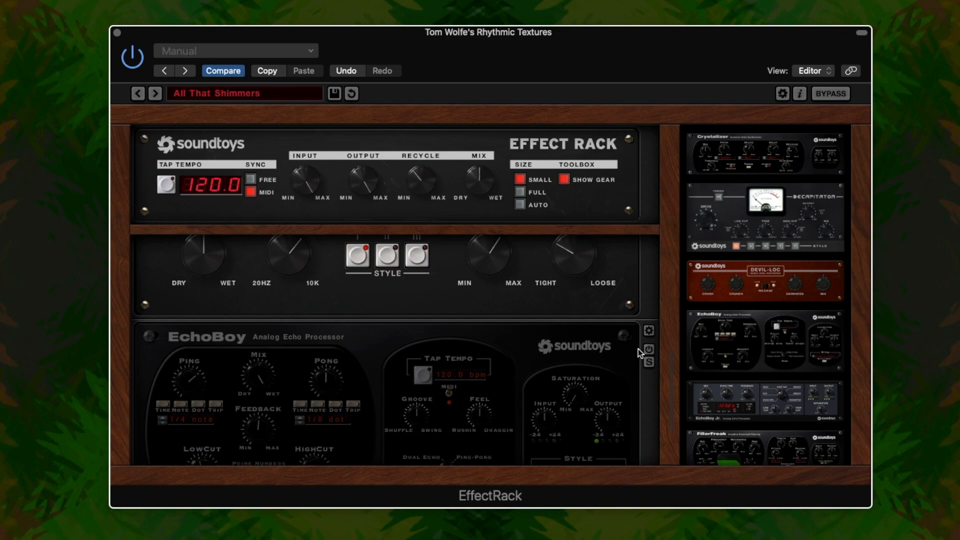
click(649, 330)
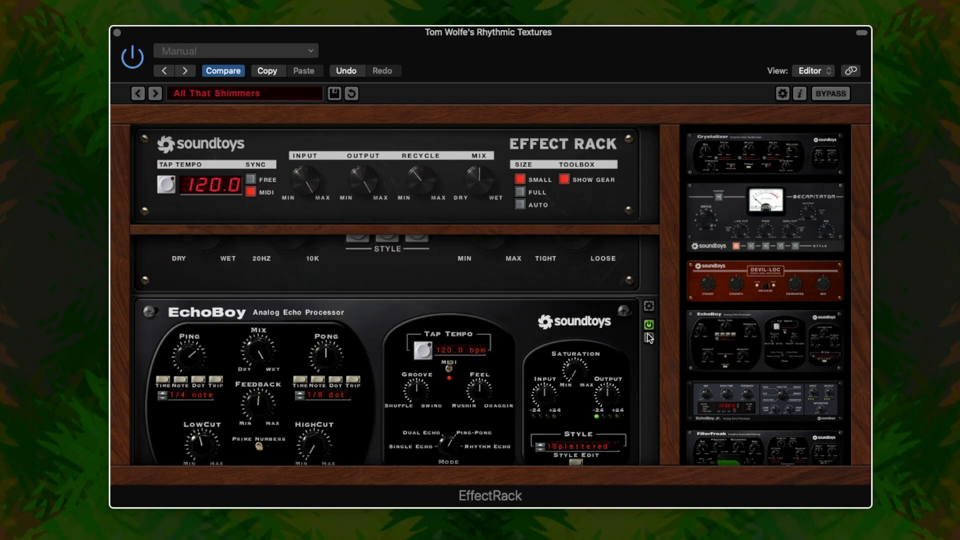
scroll(651, 368, down, 2)
scroll(651, 373, down, 1)
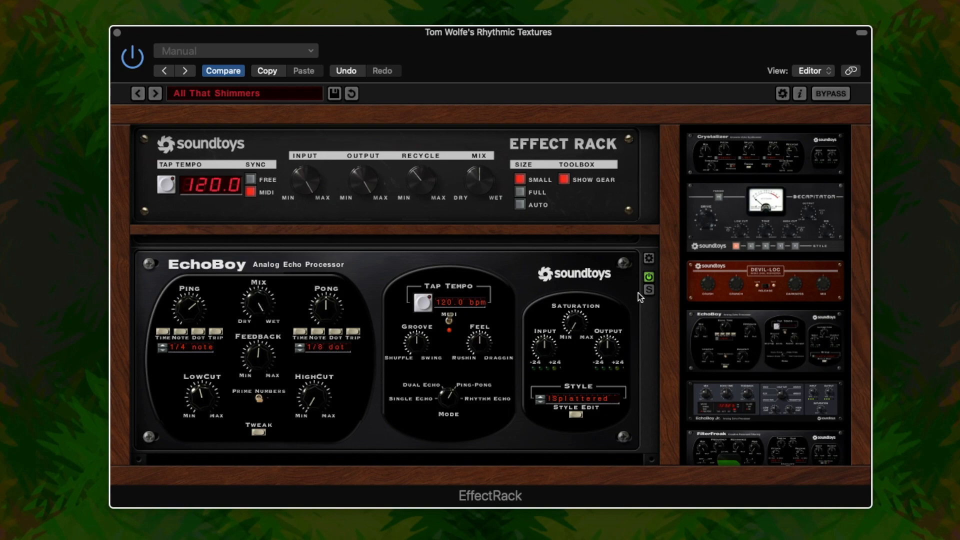
Look through the whole effect chain in order: Crystallizer, Tremolator, MicroShift and EchoBoy.
drag(673, 395, 668, 250)
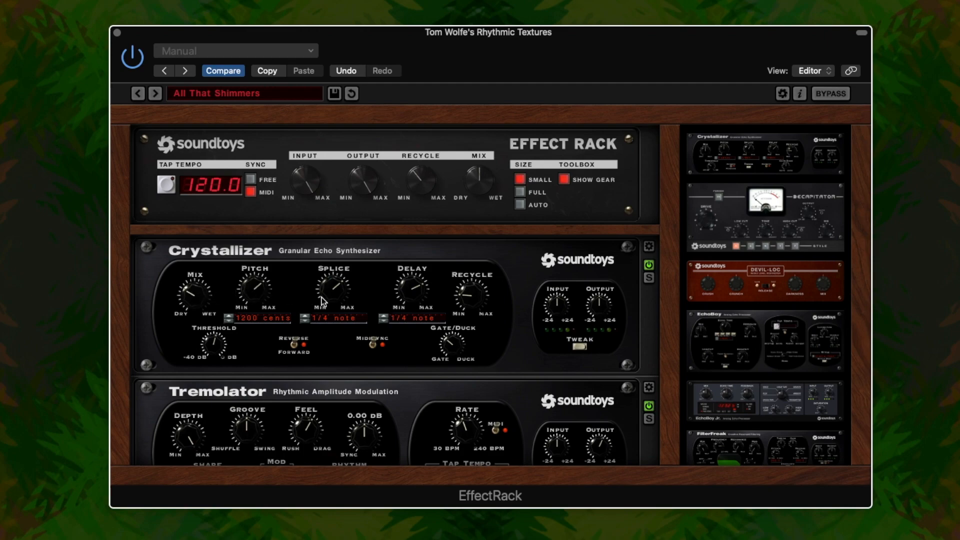
mouse_move(670, 290)
drag(670, 289, 667, 347)
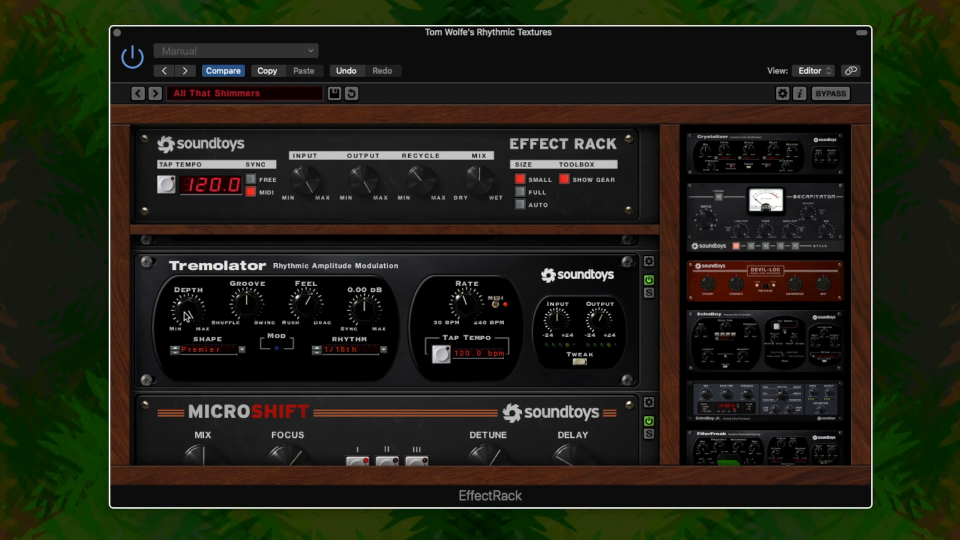
drag(669, 295, 665, 337)
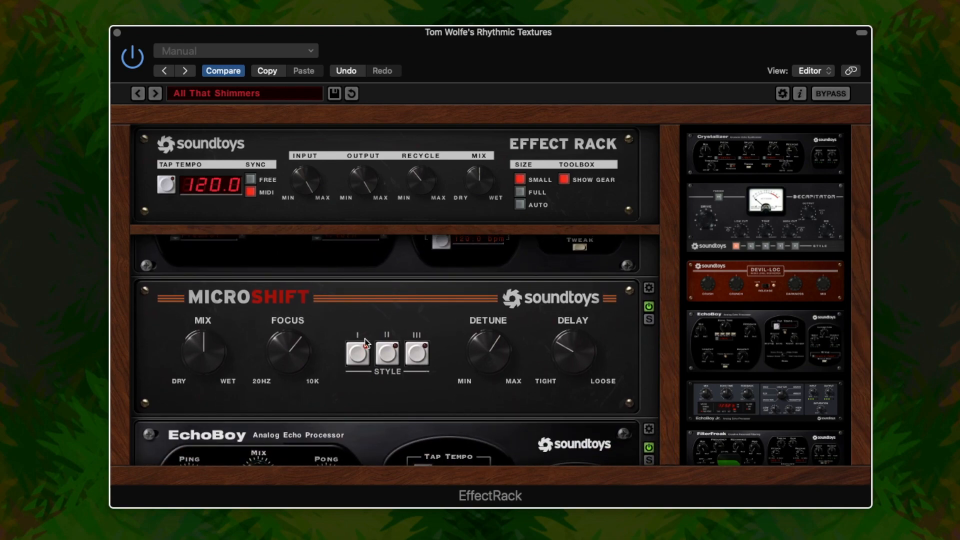
drag(671, 330, 668, 400)
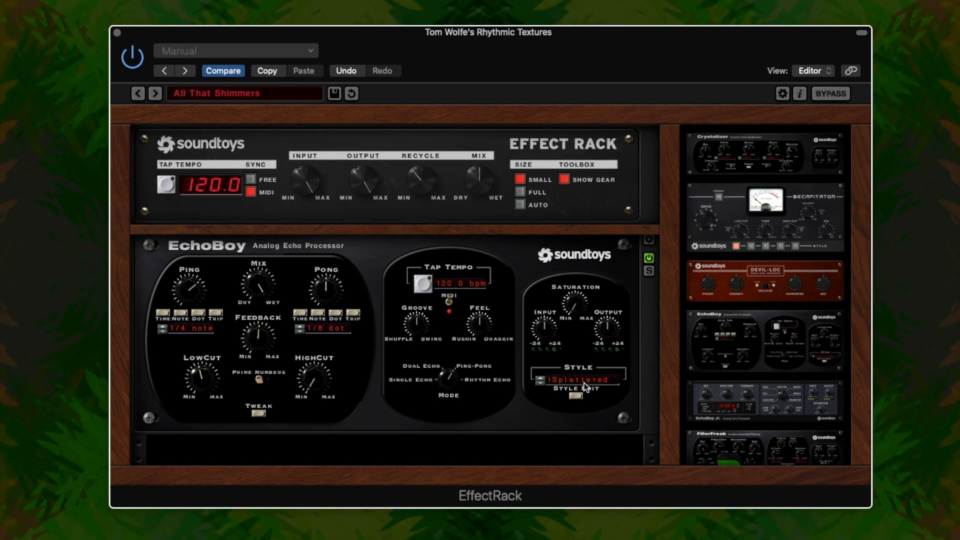
Review EchoBoy's Style Edit settings and its Tweak width and balance controls, closing each section again.
click(577, 396)
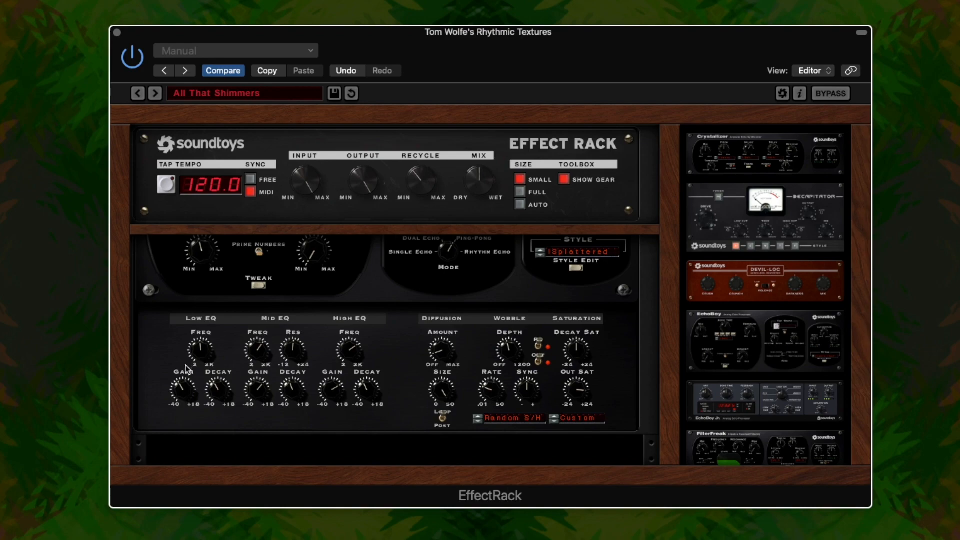
click(181, 389)
click(576, 269)
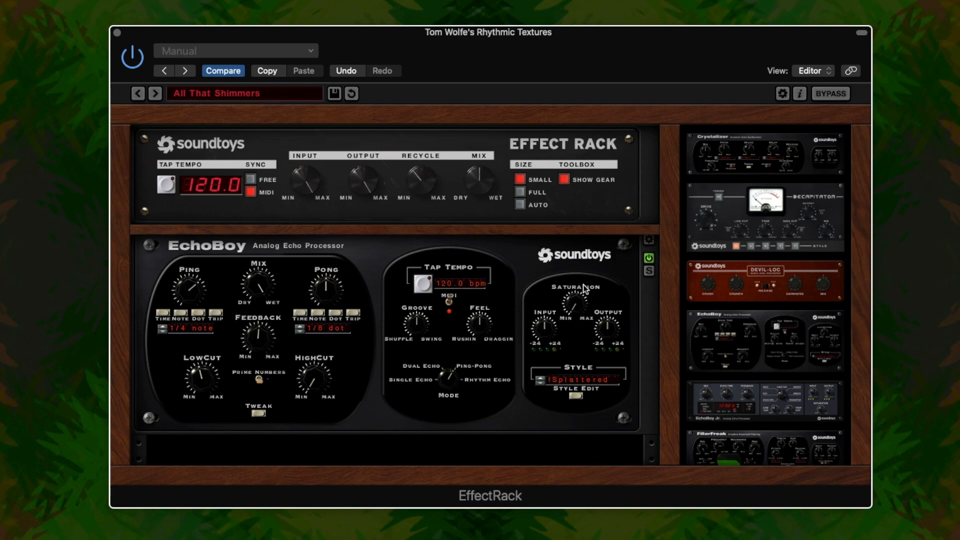
click(256, 413)
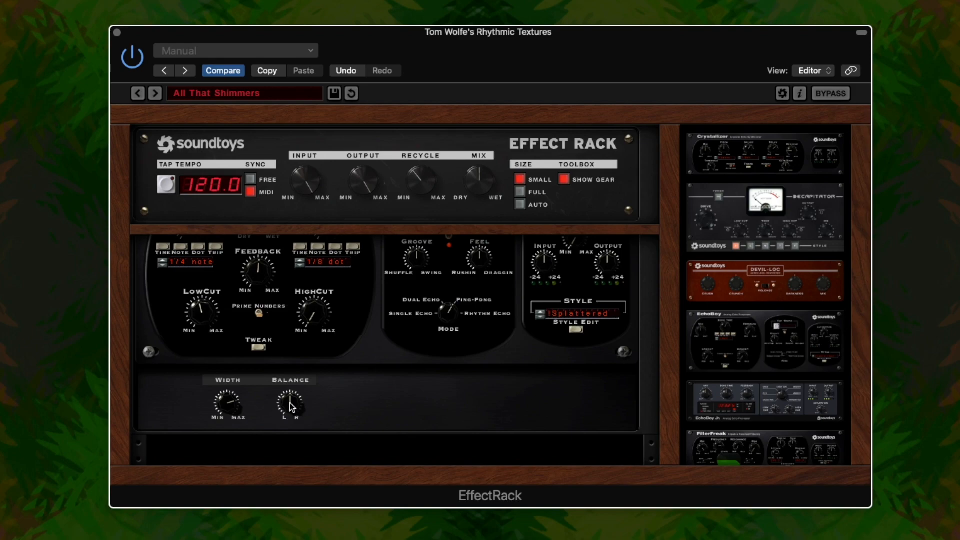
click(259, 347)
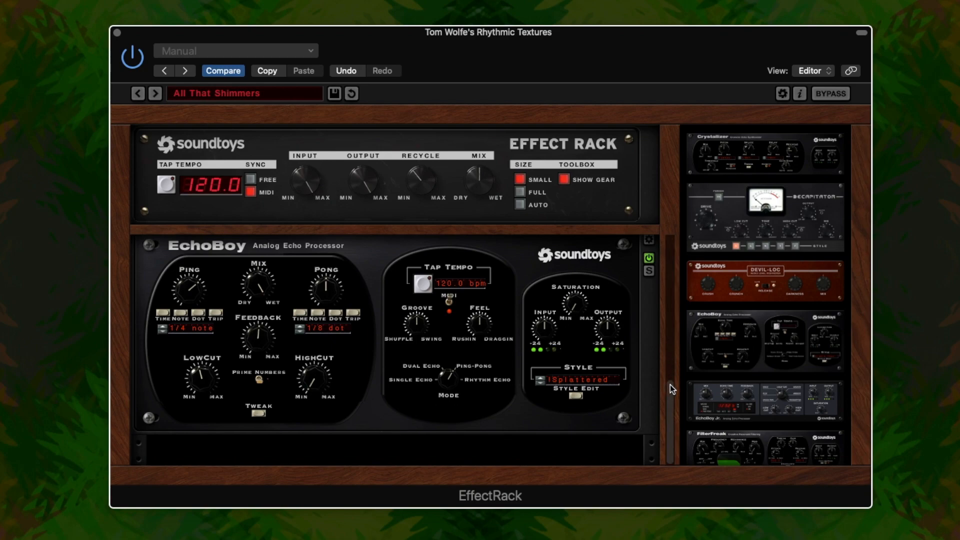
Switch off the rack's modules: MicroShift, Tremolator, Crystallizer and EchoBoy.
mouse_move(670, 389)
mouse_down()
mouse_move(667, 251)
mouse_move(671, 395)
mouse_up()
click(650, 433)
click(648, 296)
click(649, 264)
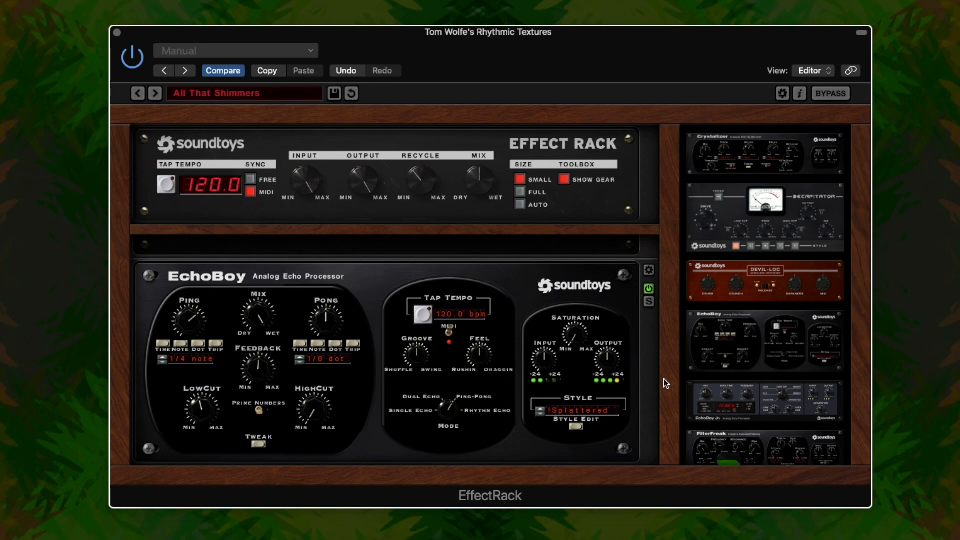
scroll(670, 375, up, 4)
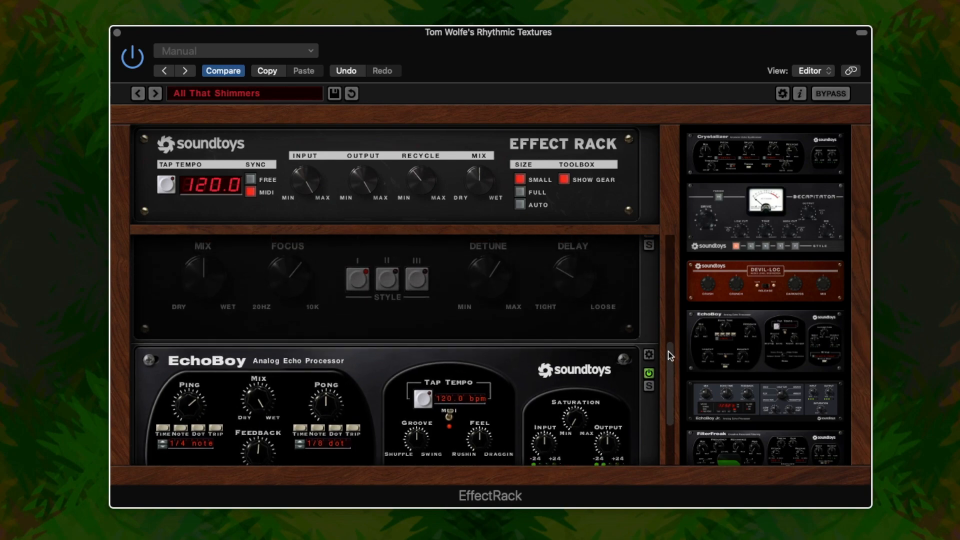
scroll(670, 368, up, 3)
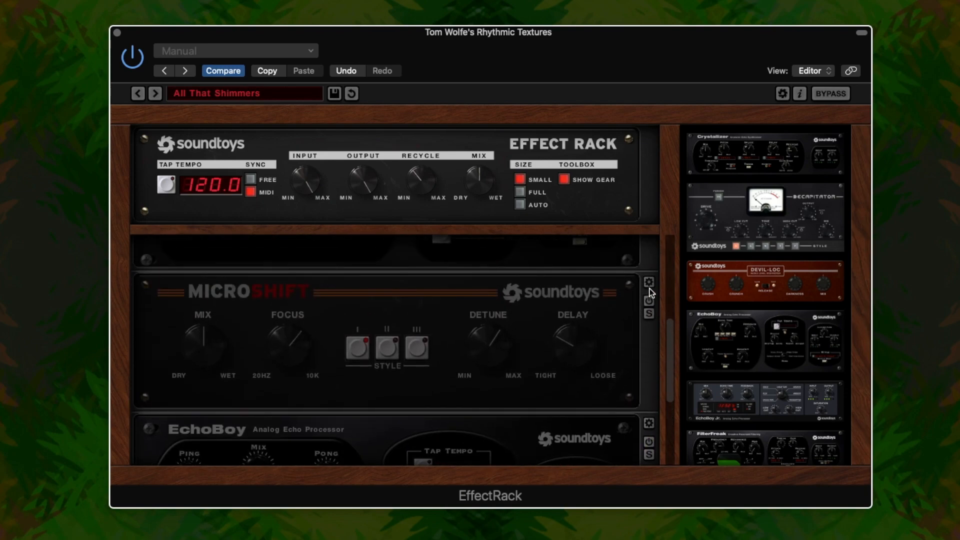
Compare MicroShift active and bypassed with EchoBoy off, and keep MicroShift switched on.
click(649, 302)
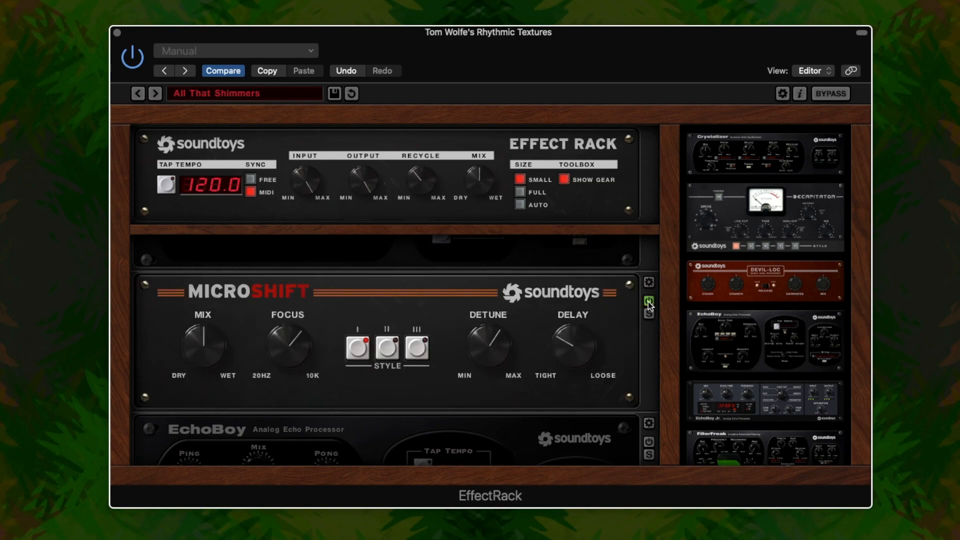
click(649, 301)
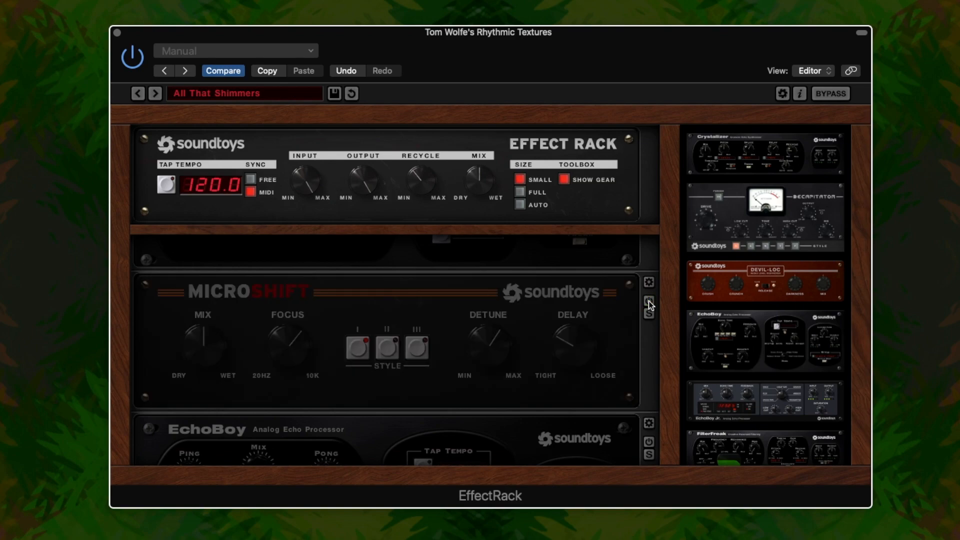
click(649, 302)
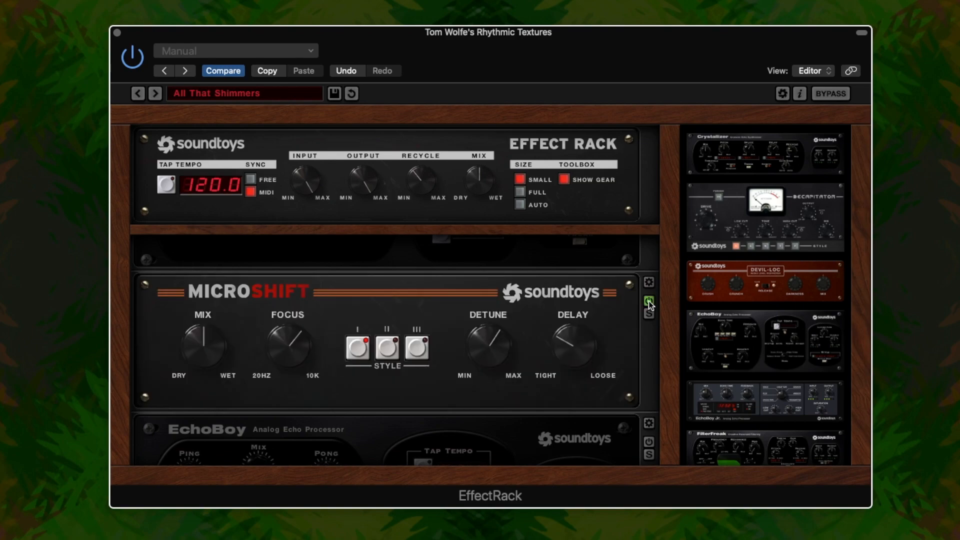
Bypass MicroShift and compare Tremolator active and bypassed on its own, leaving Tremolator switched off.
click(649, 301)
drag(667, 350, 667, 311)
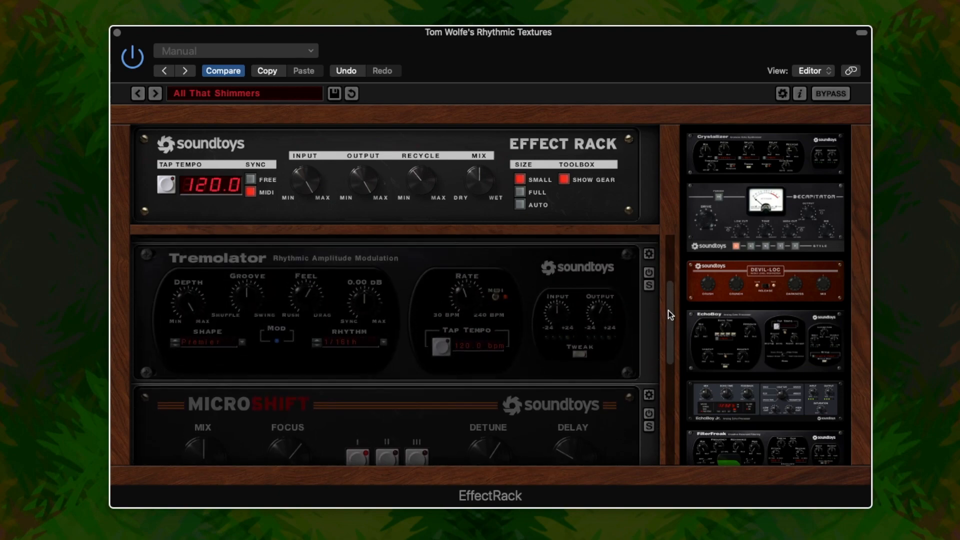
scroll(660, 306, up, 2)
click(649, 306)
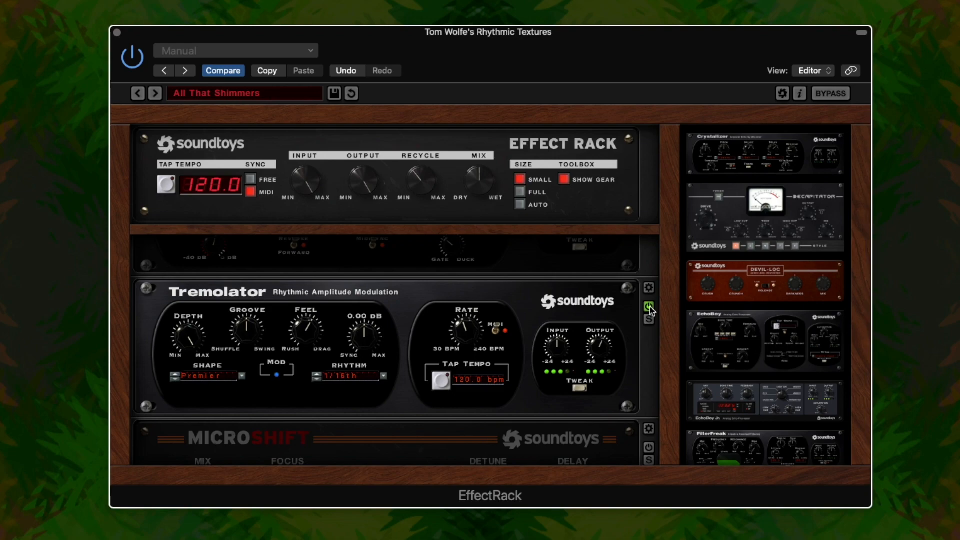
click(651, 307)
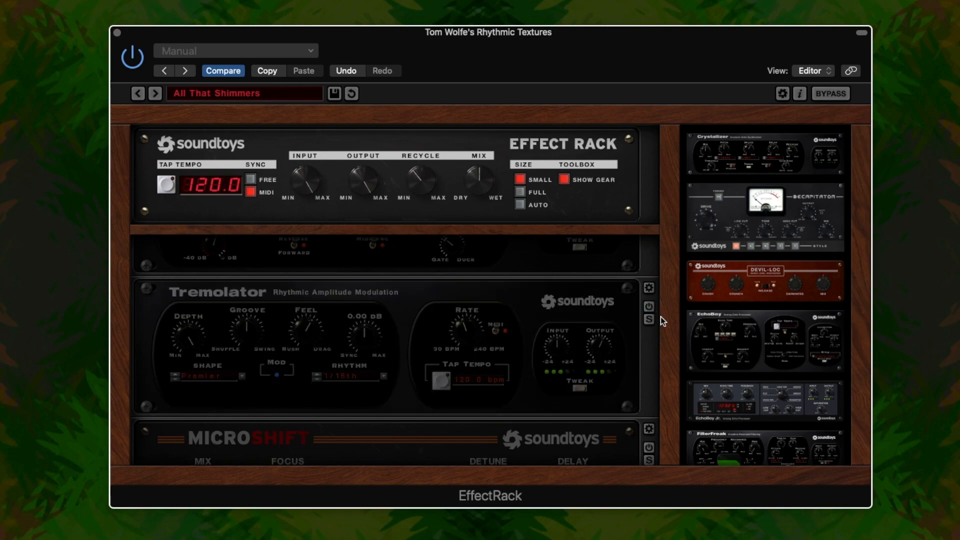
Switch all the rack's modules back on in chain order: Crystallizer, Tremolator, MicroShift and EchoBoy.
scroll(668, 338, up, 5)
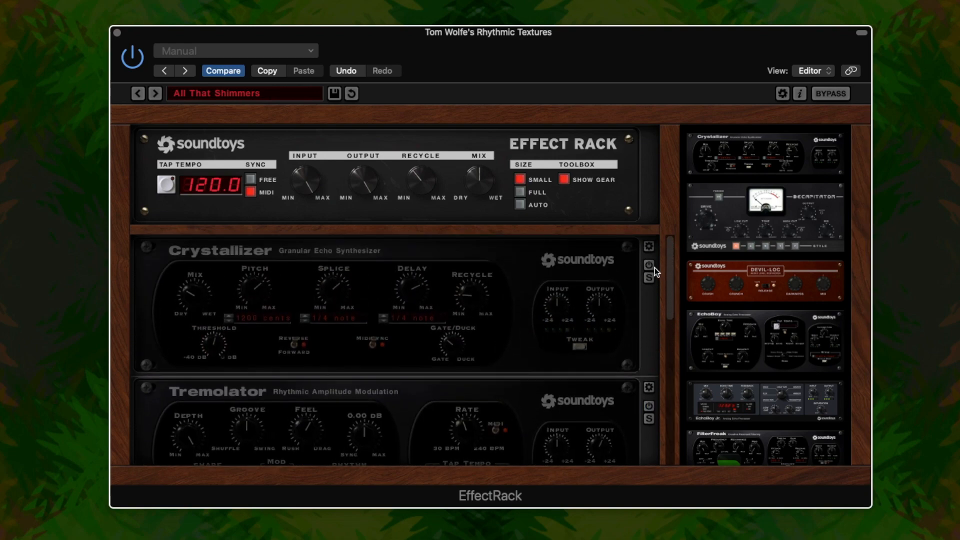
click(650, 265)
scroll(667, 280, down, 5)
click(650, 312)
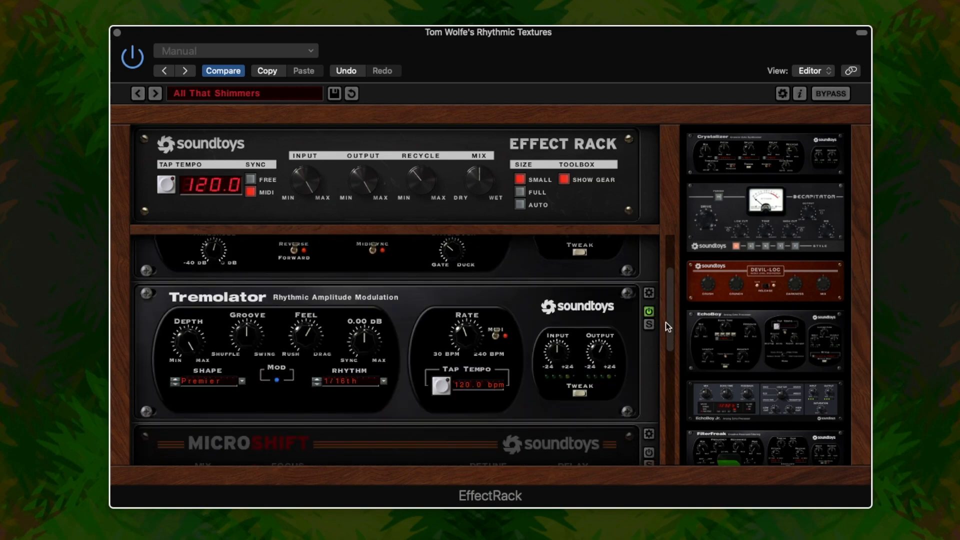
scroll(665, 322, down, 8)
click(649, 301)
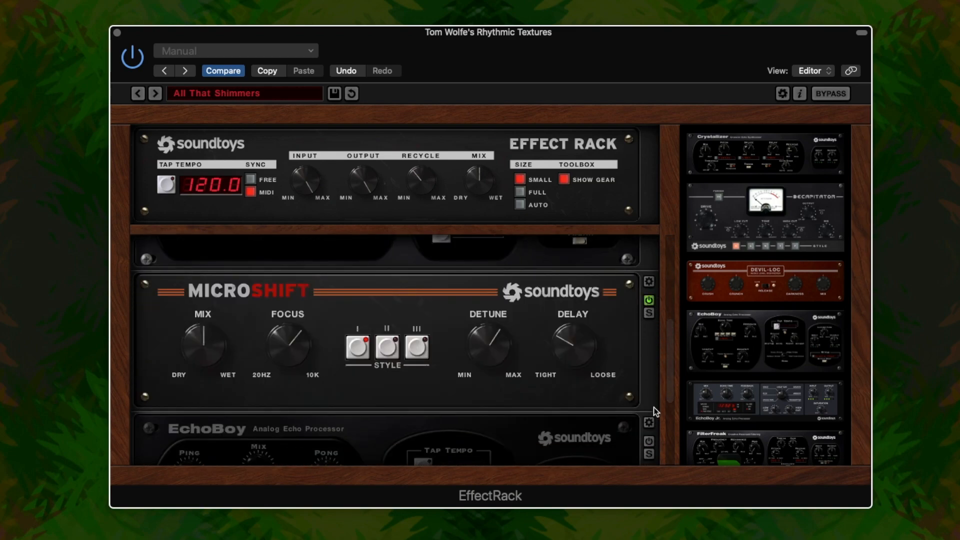
click(649, 442)
scroll(667, 391, down, 2)
drag(668, 389, 669, 434)
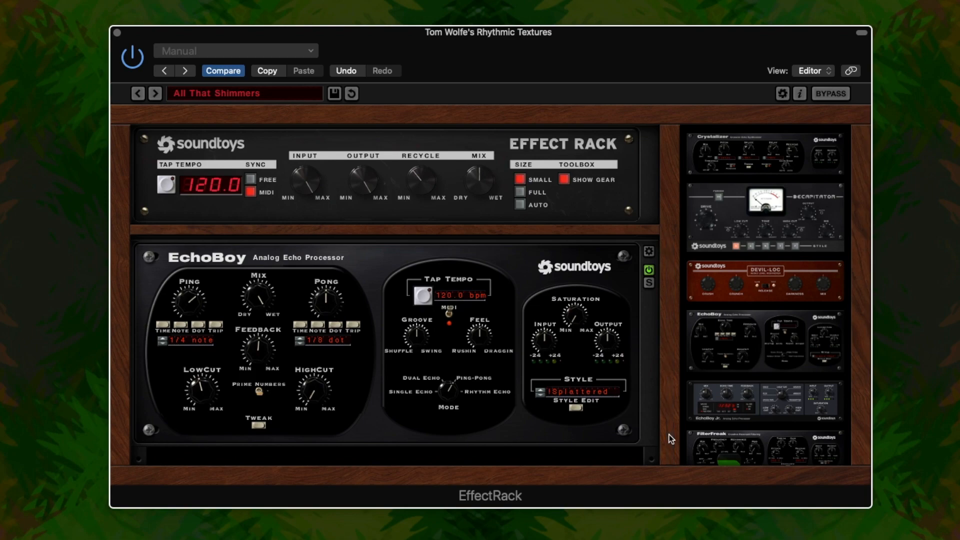